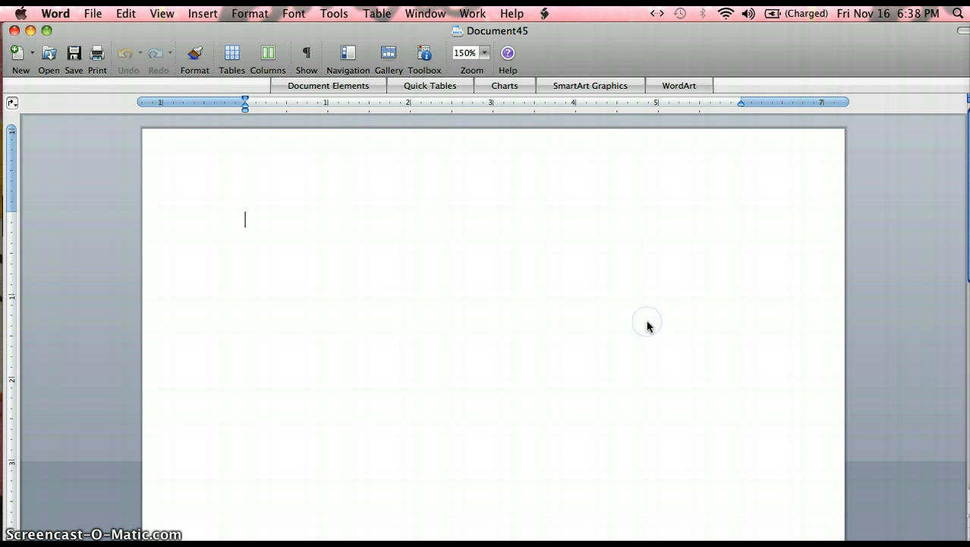
- Set the left document margin to 1"
click(568, 289)
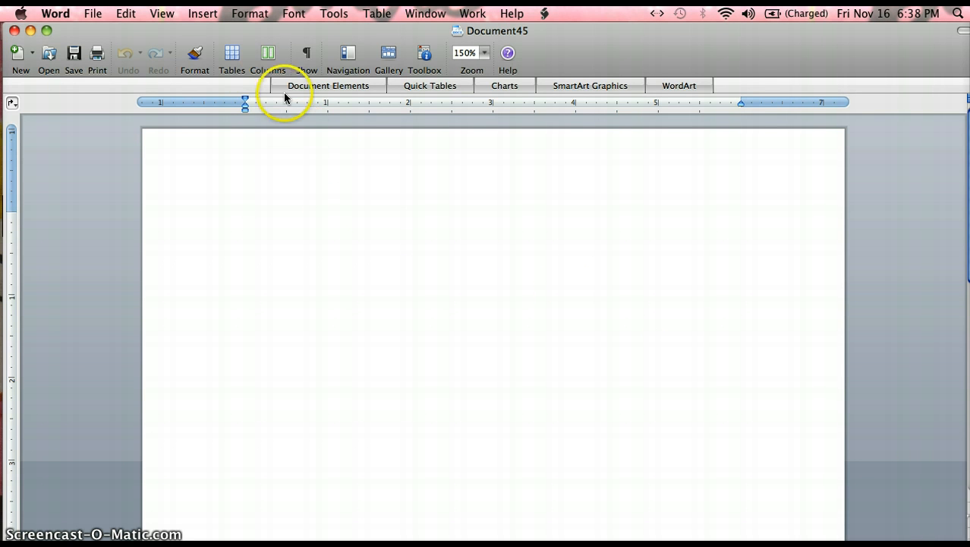
click(263, 18)
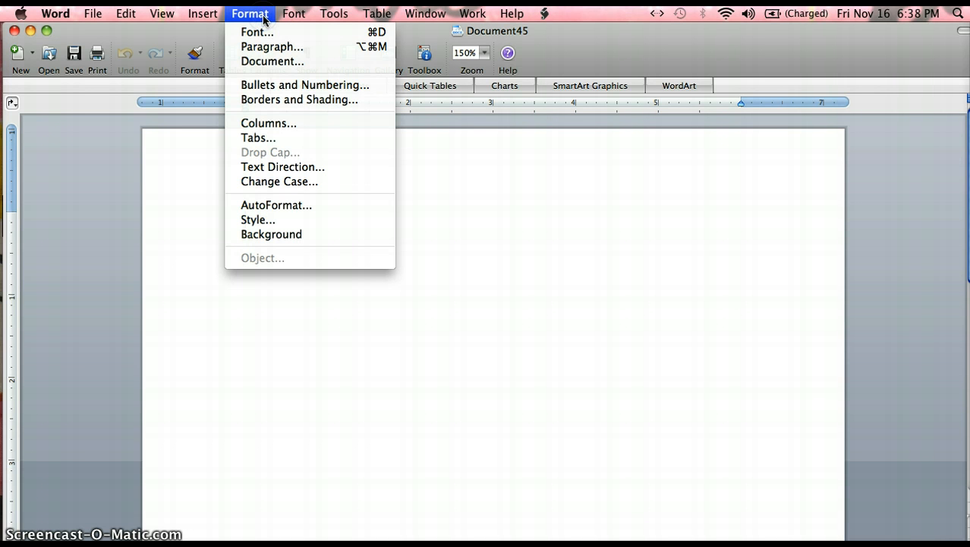
click(265, 61)
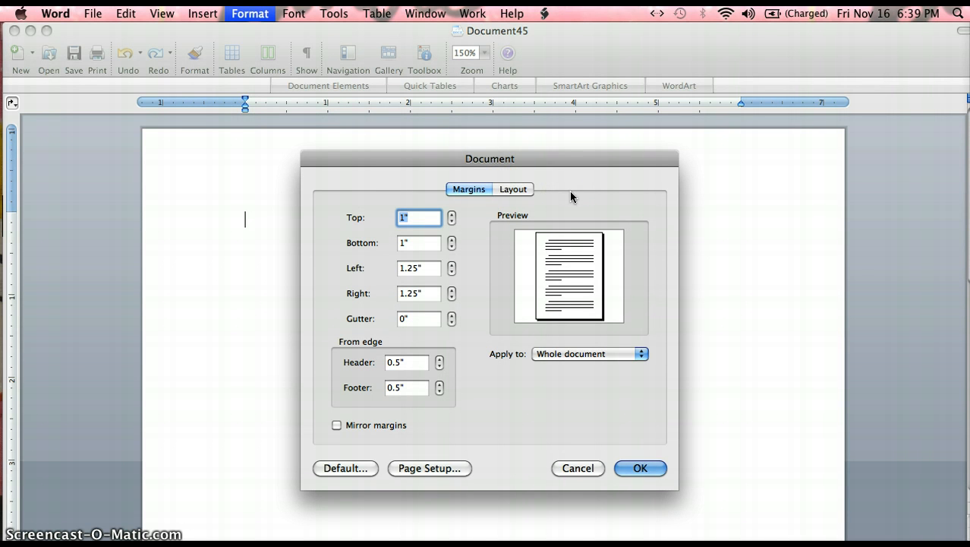
drag(551, 204, 474, 223)
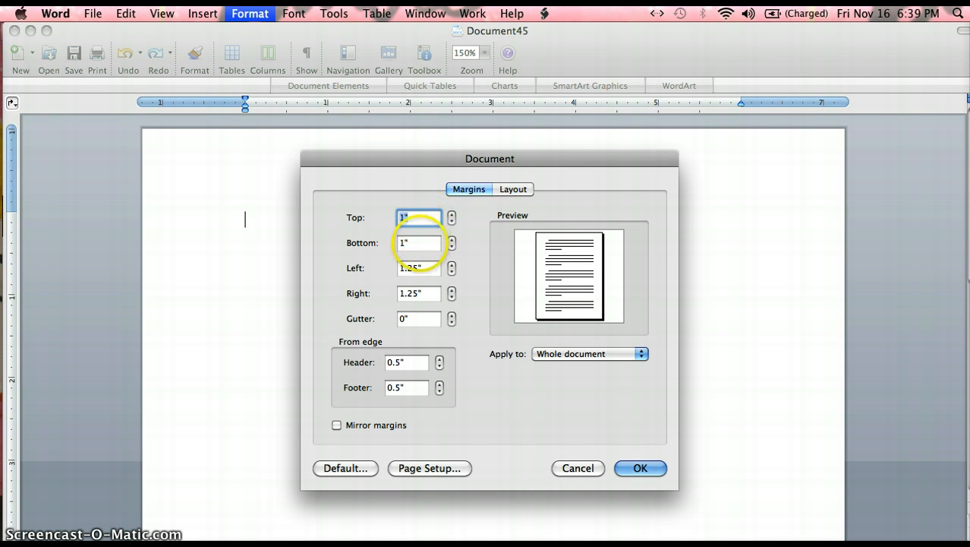
click(451, 265)
click(451, 271)
click(451, 271)
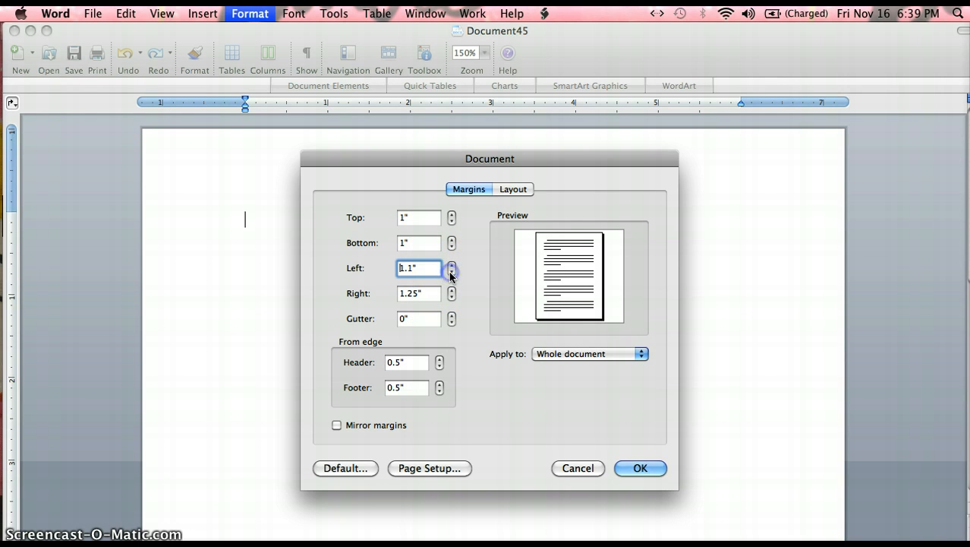
click(451, 272)
- Set the right margin to 1" for the whole document and apply the margin settings
click(451, 297)
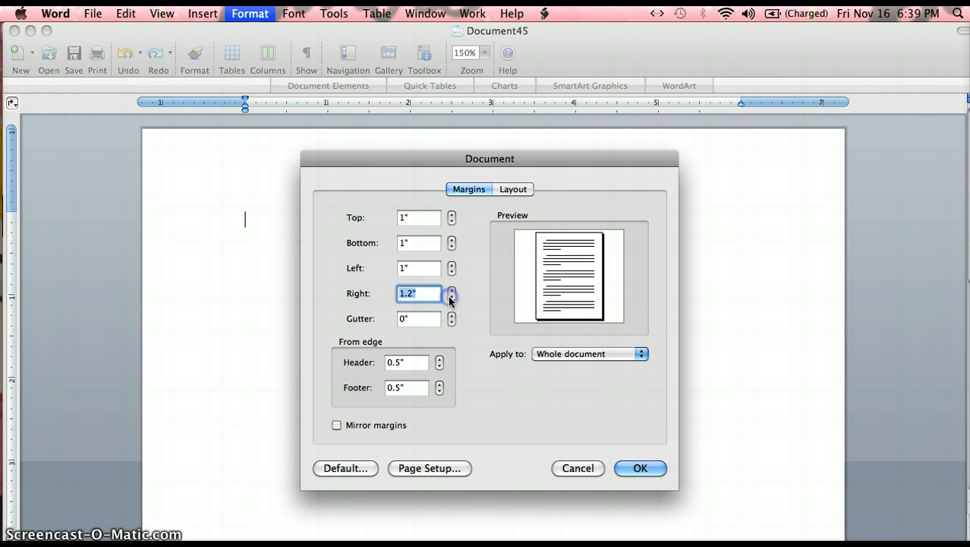
click(451, 297)
click(451, 297)
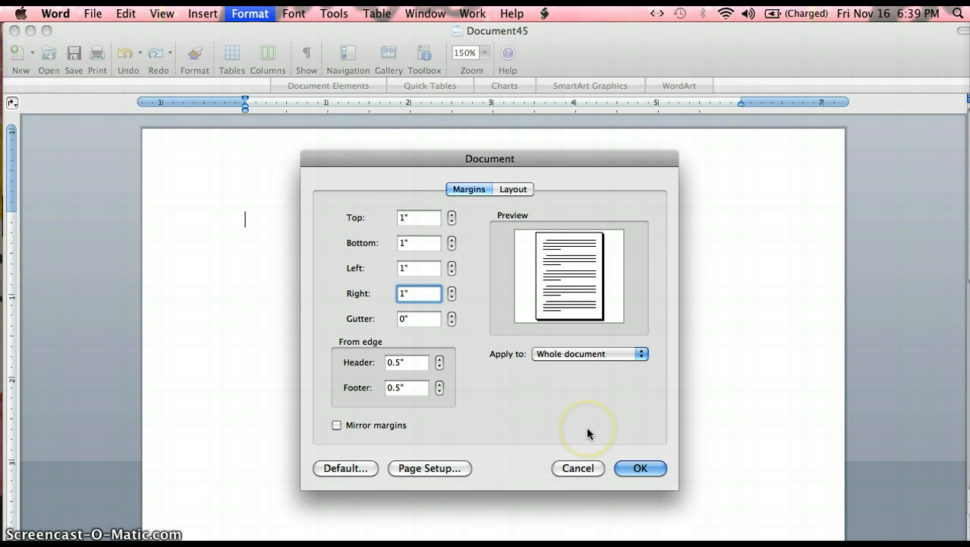
click(642, 450)
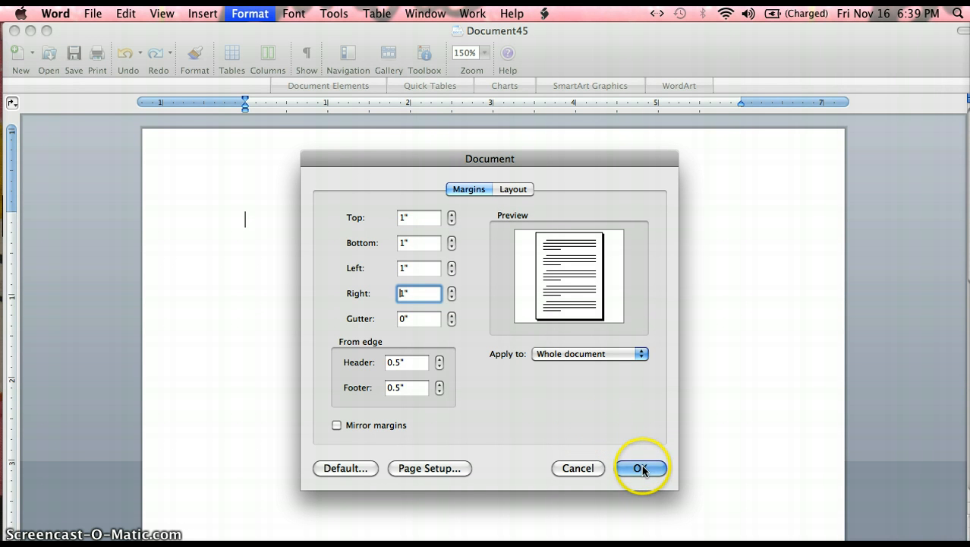
click(641, 468)
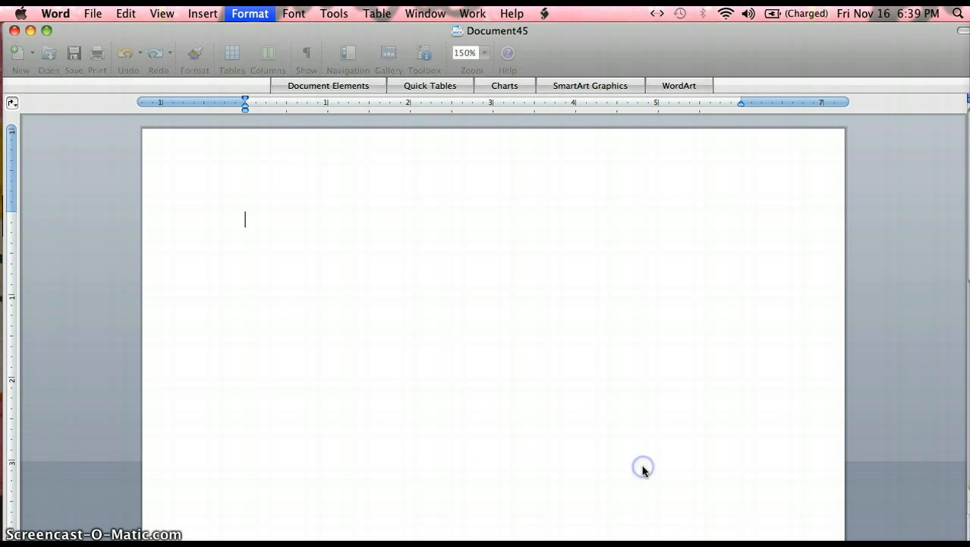
- Set the paragraph line spacing to Double
click(263, 15)
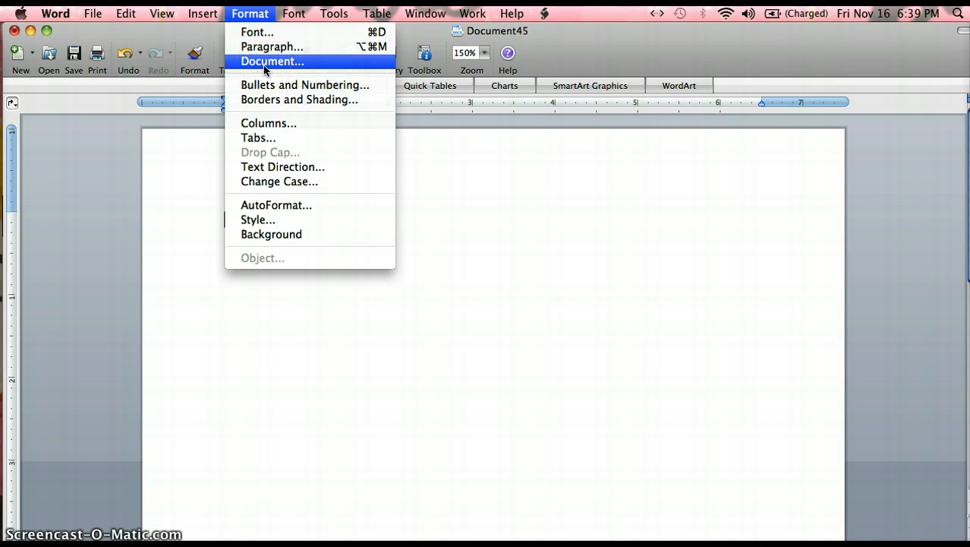
click(258, 45)
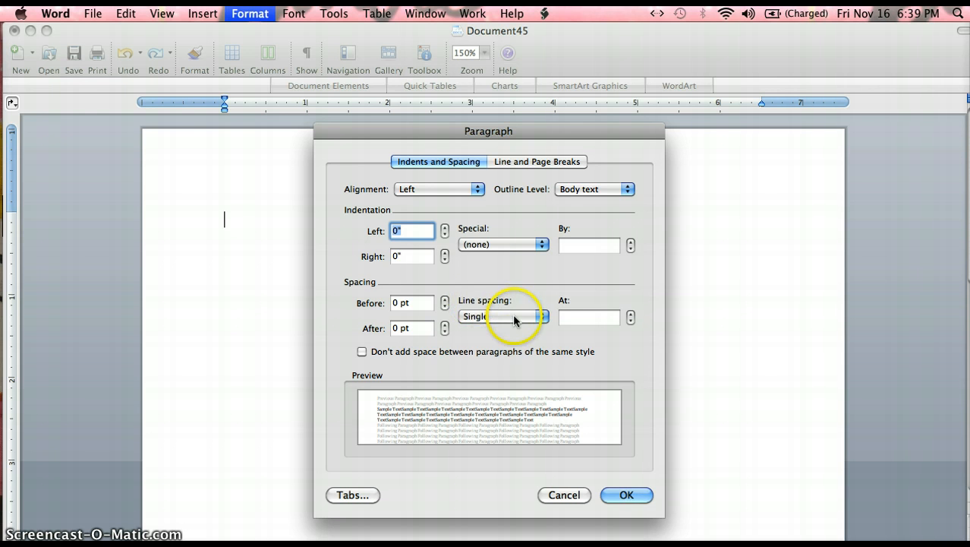
click(540, 316)
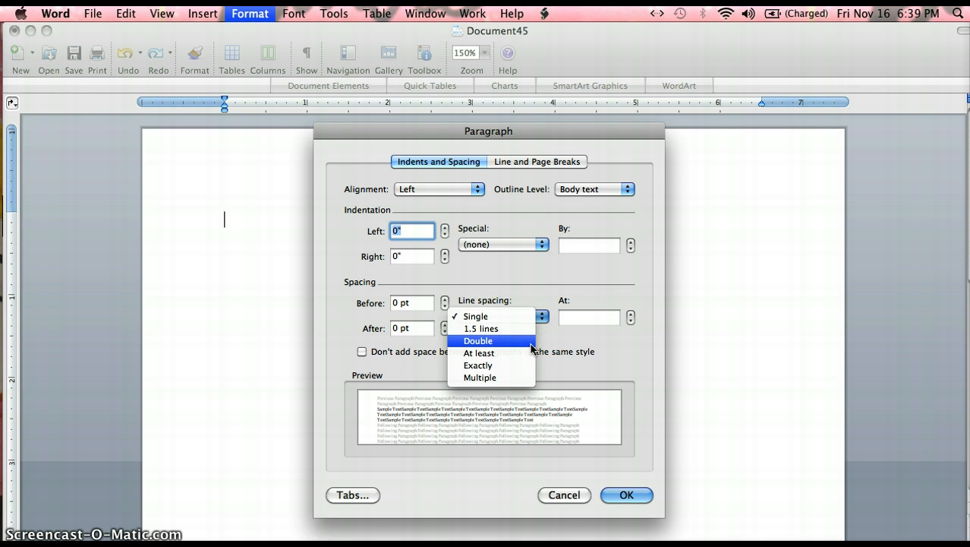
click(533, 341)
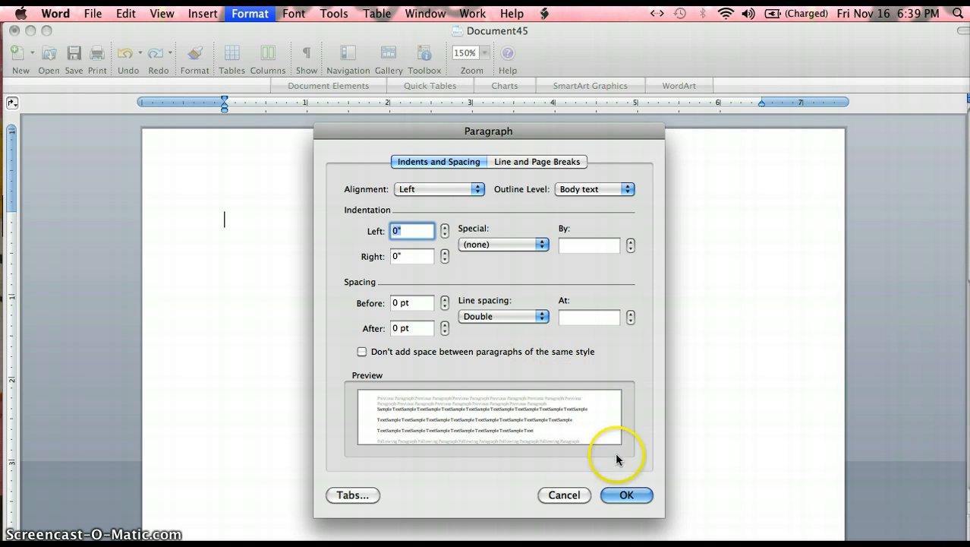
click(622, 495)
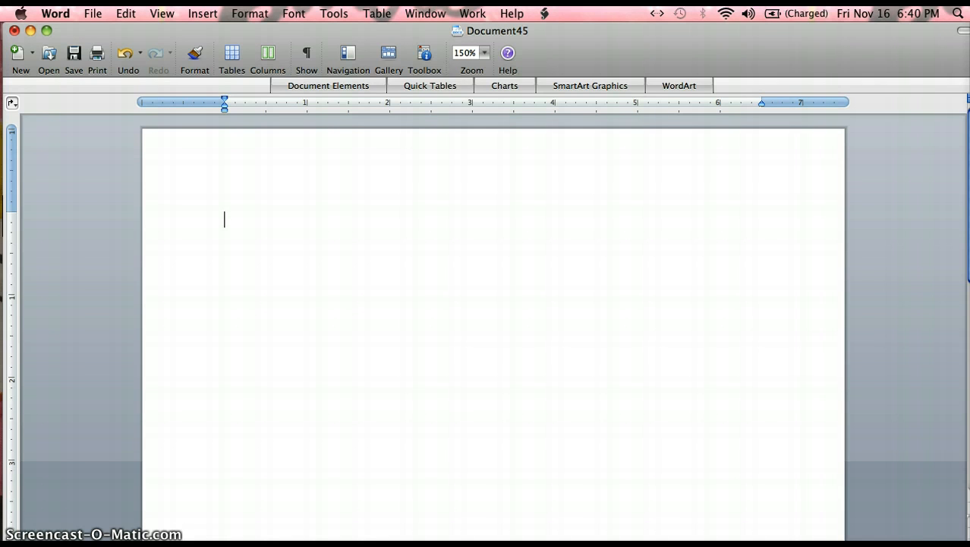
- Enter the heading on four separate lines: the student's full name, the professor's title and name, "English 131" and "20 September 2010"
text(Mary Jones)
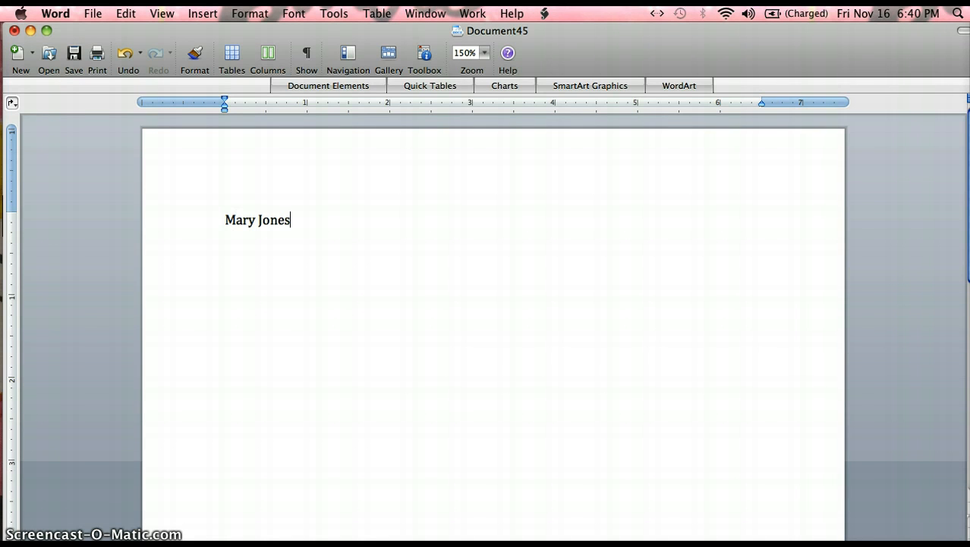
key(Return)
text(Professor Bob Sm)
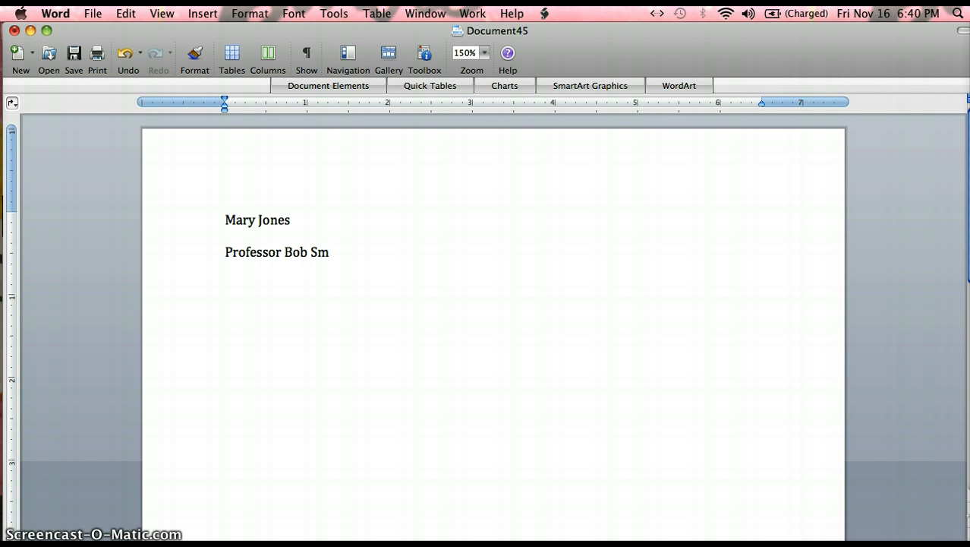
text(ith English)
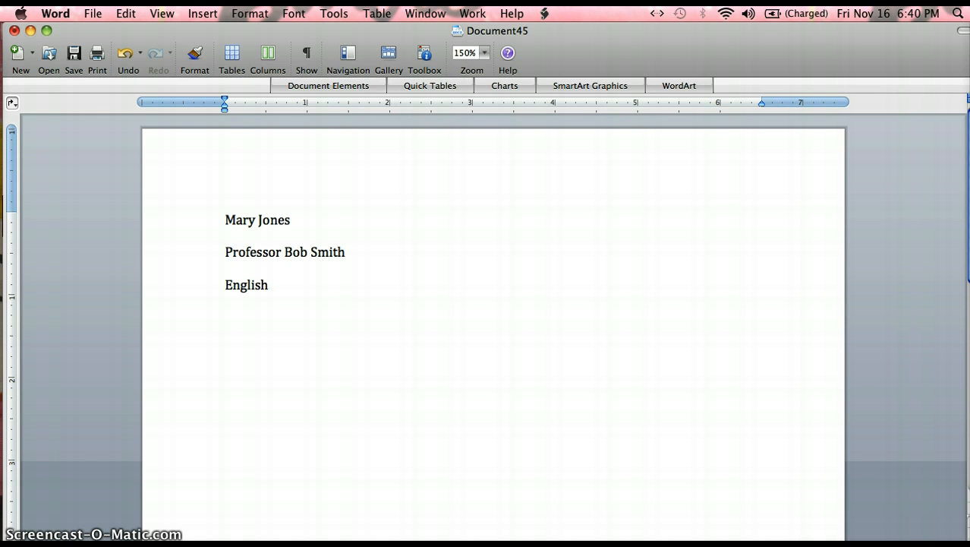
text( 131)
key(Return)
text(20 September 2)
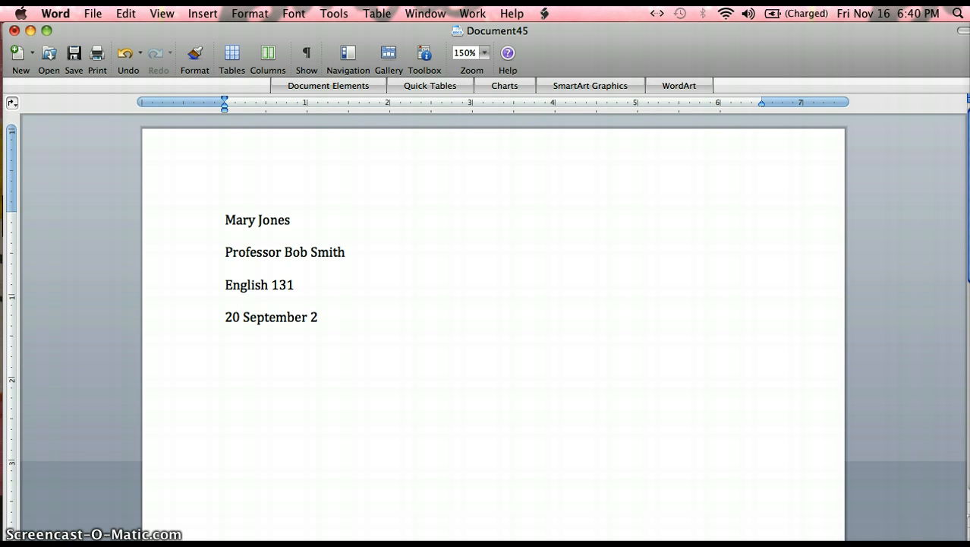
text(010)
- Display the Formatting Palette and add the centered title "Sample MLA Manuscript" on the line below the date
click(356, 233)
click(364, 183)
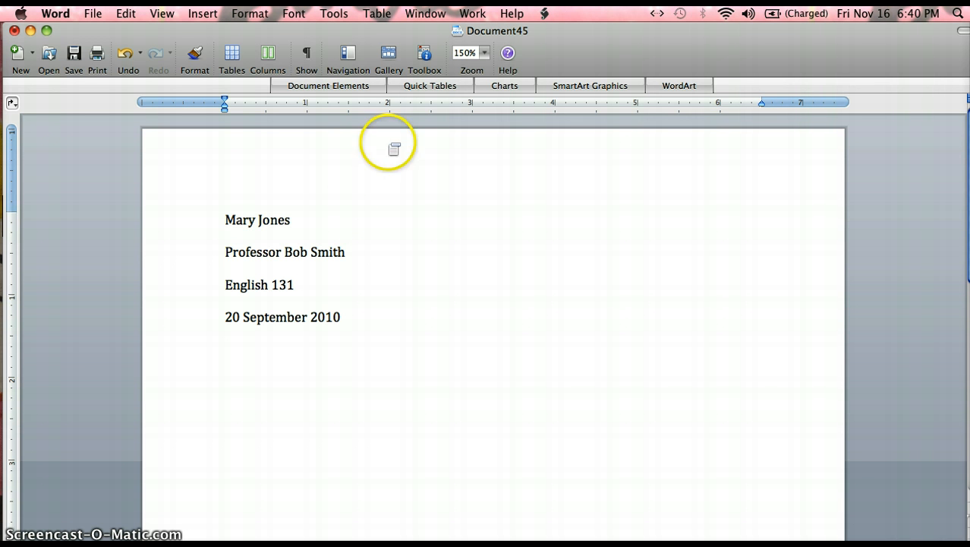
click(424, 53)
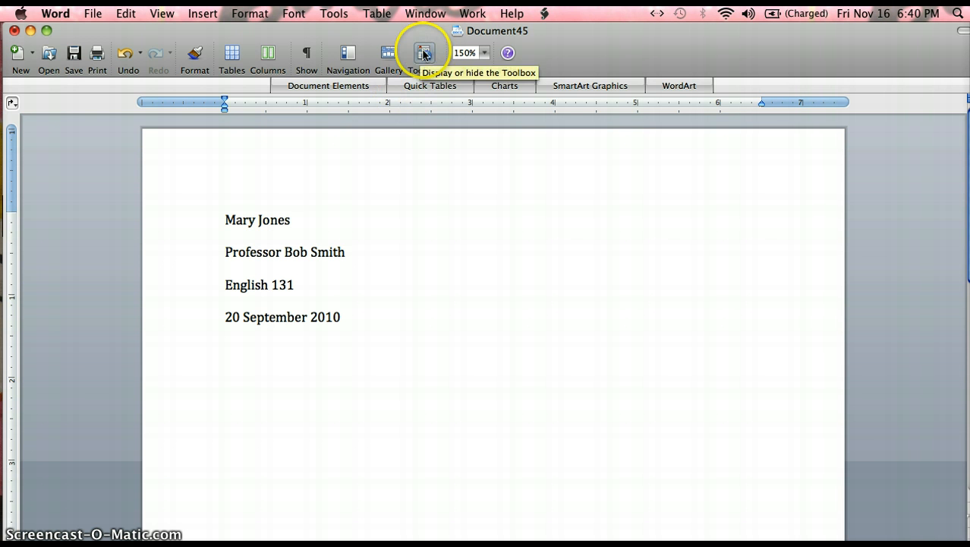
click(681, 121)
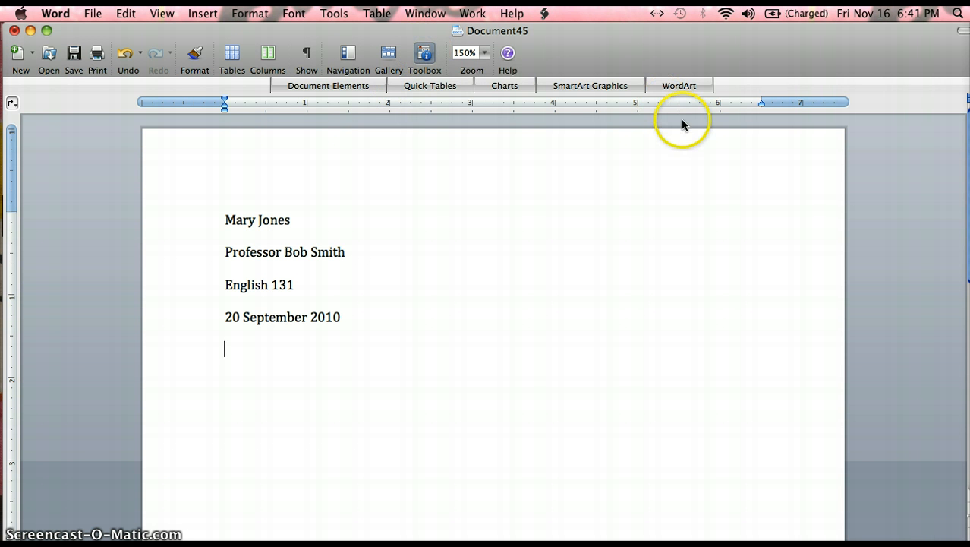
click(426, 54)
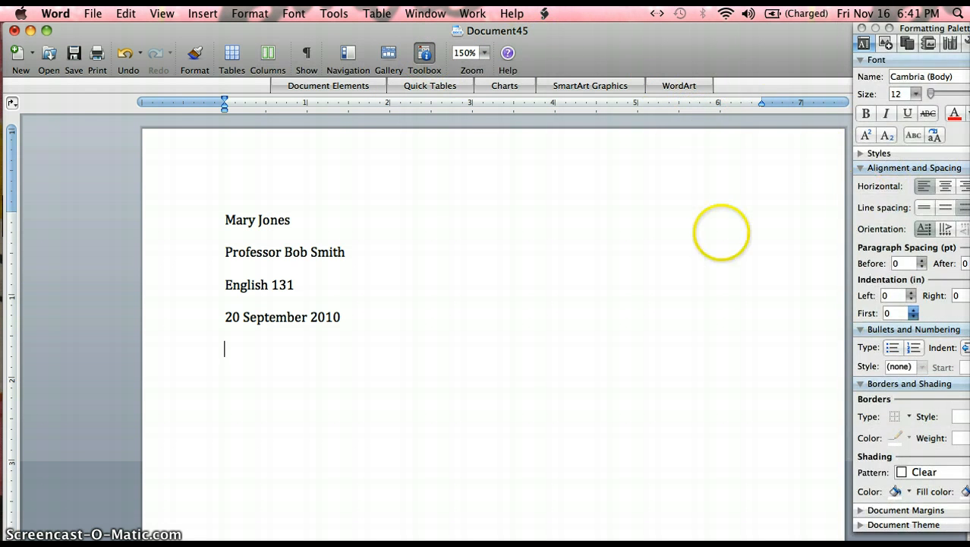
click(946, 188)
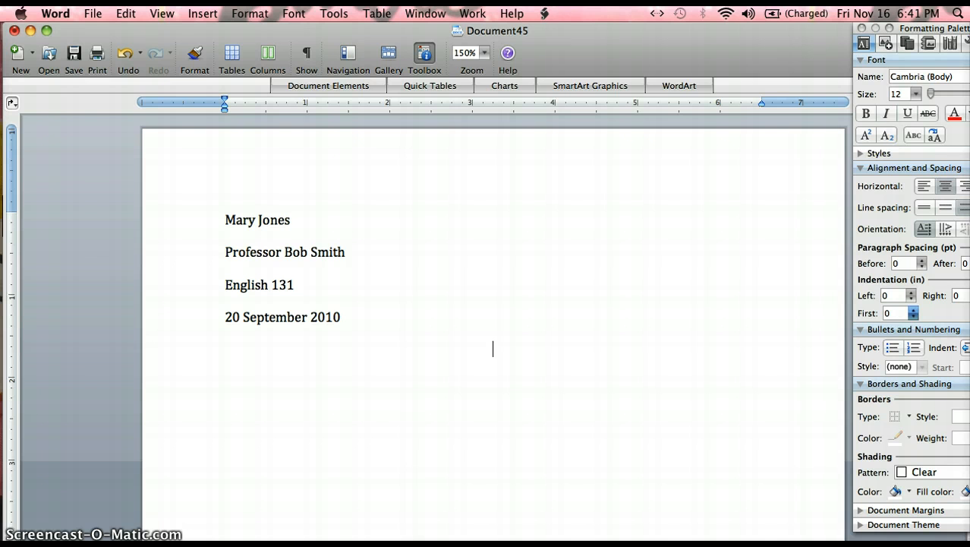
text(Sample MLA Man)
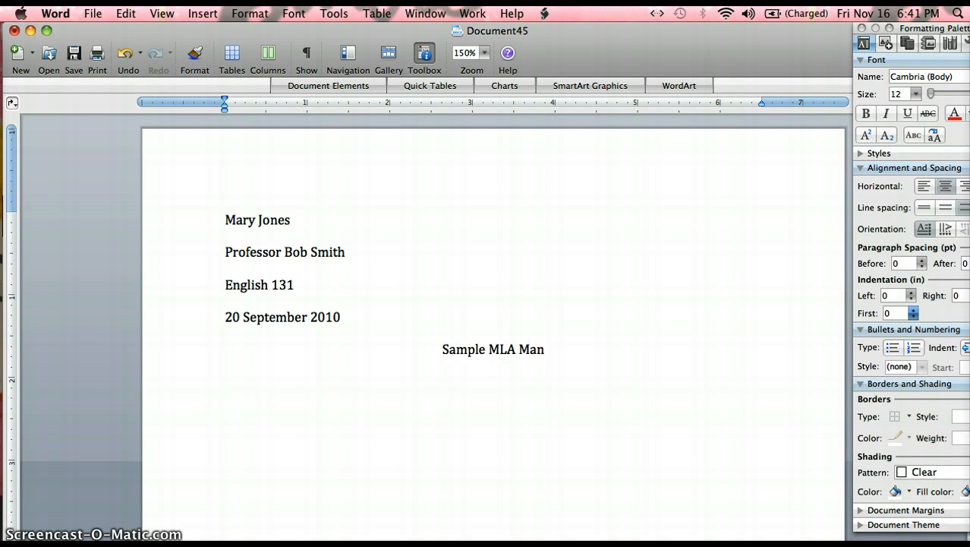
text(uscript)
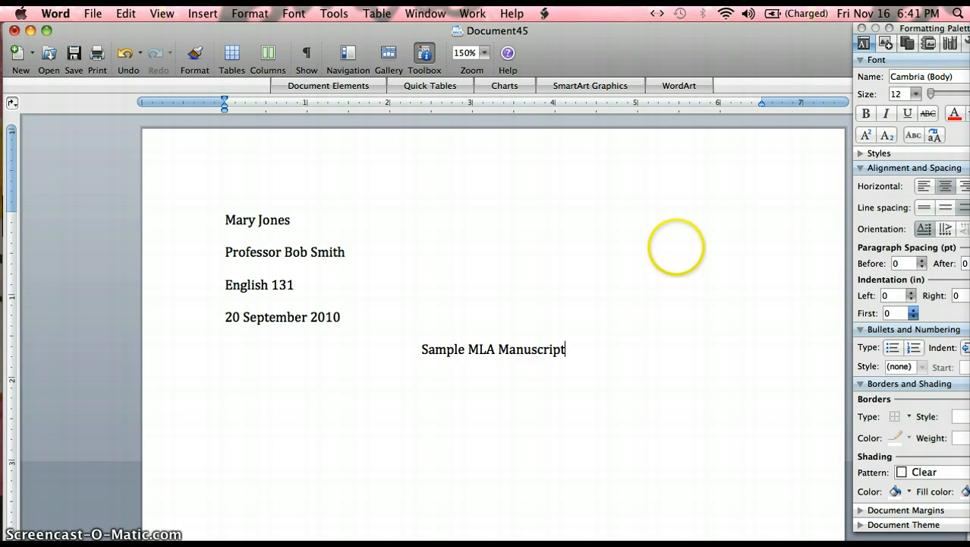
- Open the page header for editing and align its text to the right
click(202, 13)
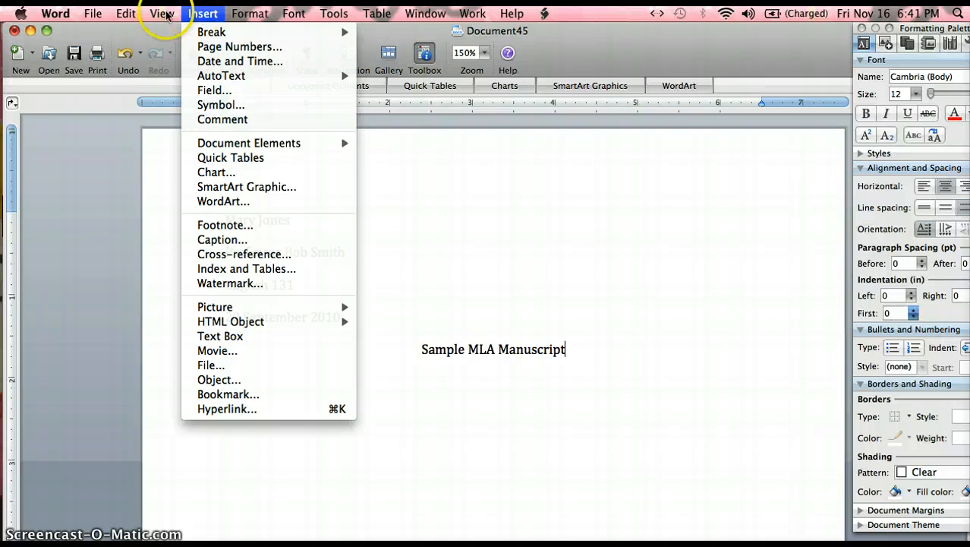
click(161, 13)
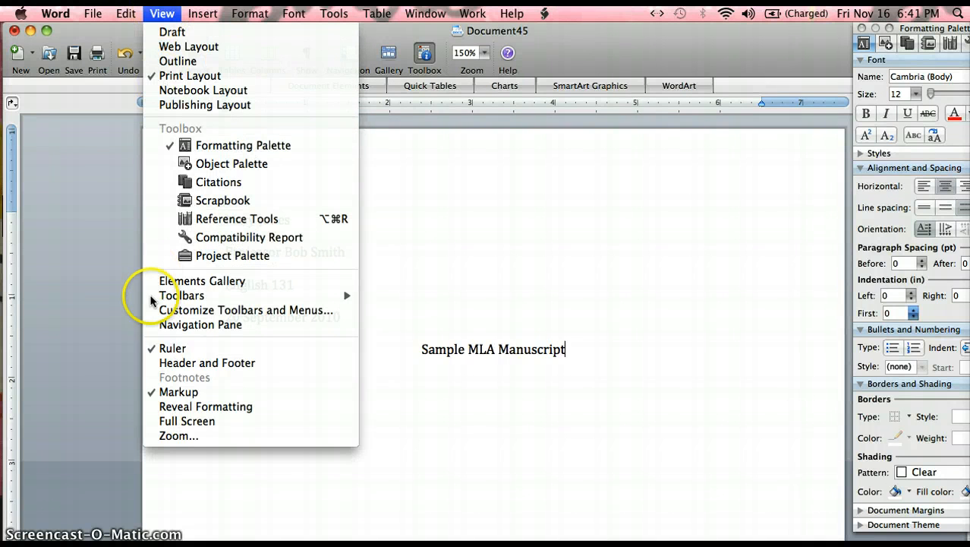
click(164, 365)
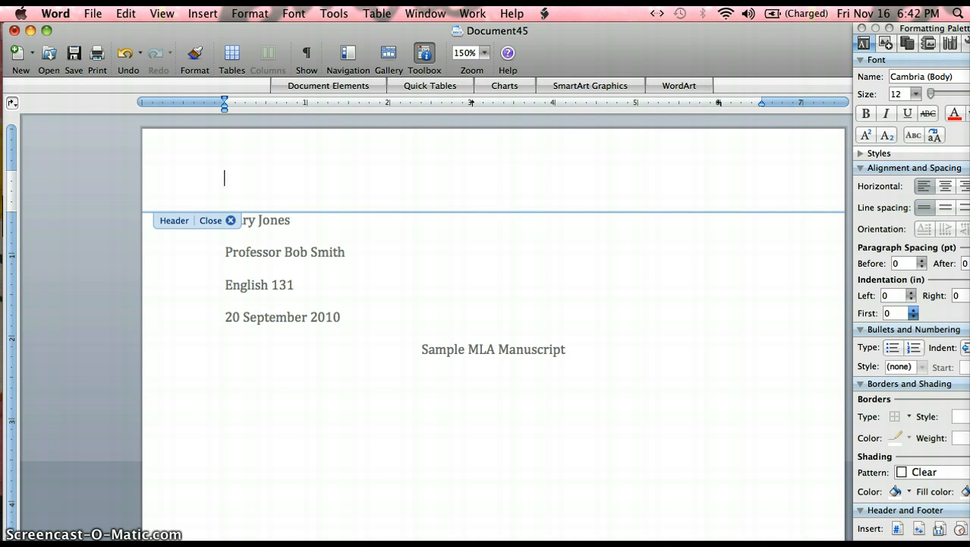
click(531, 192)
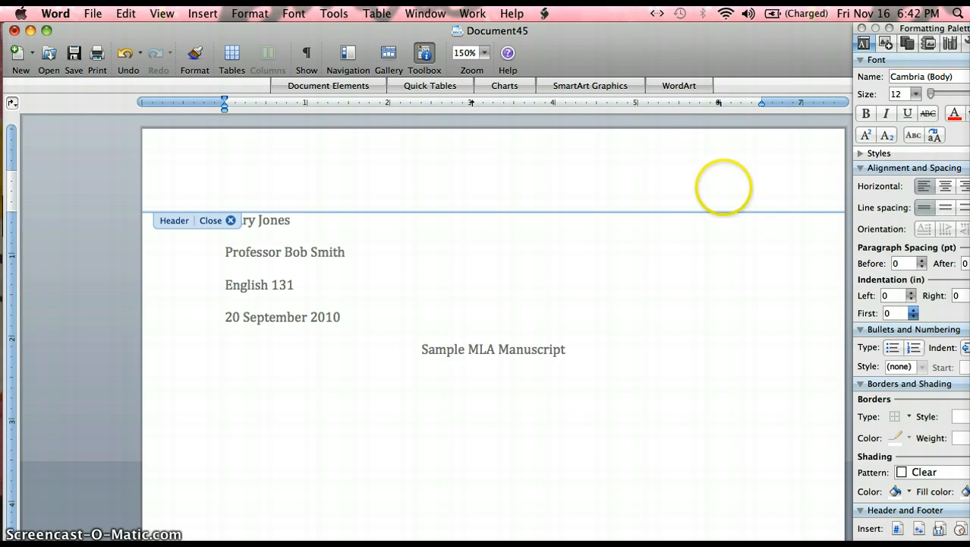
click(964, 188)
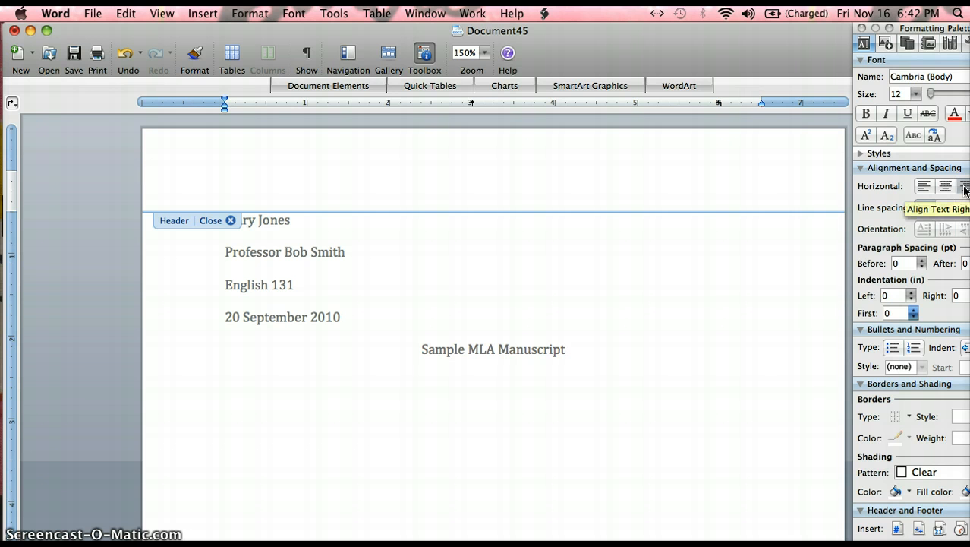
- Add the student's last name followed by an automatic page number to the header, and check the header on the second page
text(Jones)
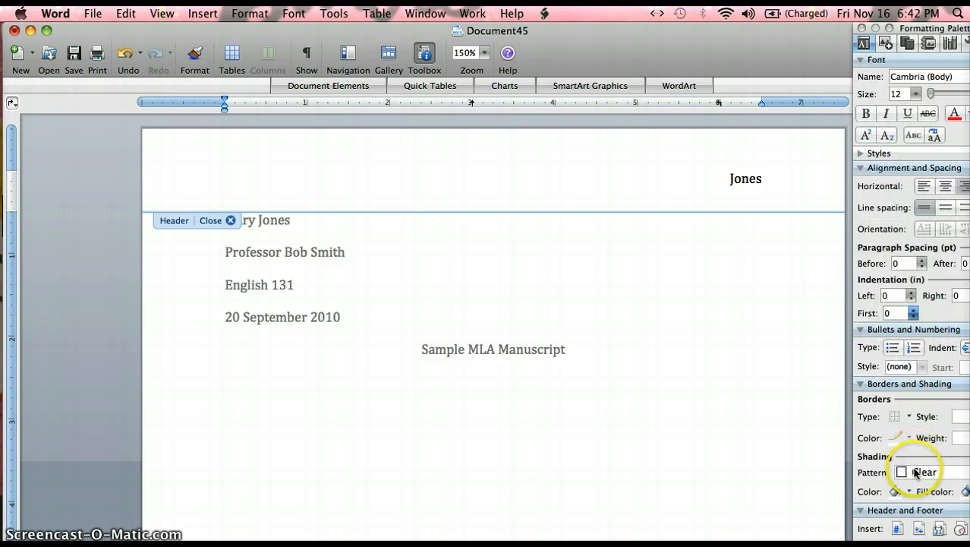
click(897, 529)
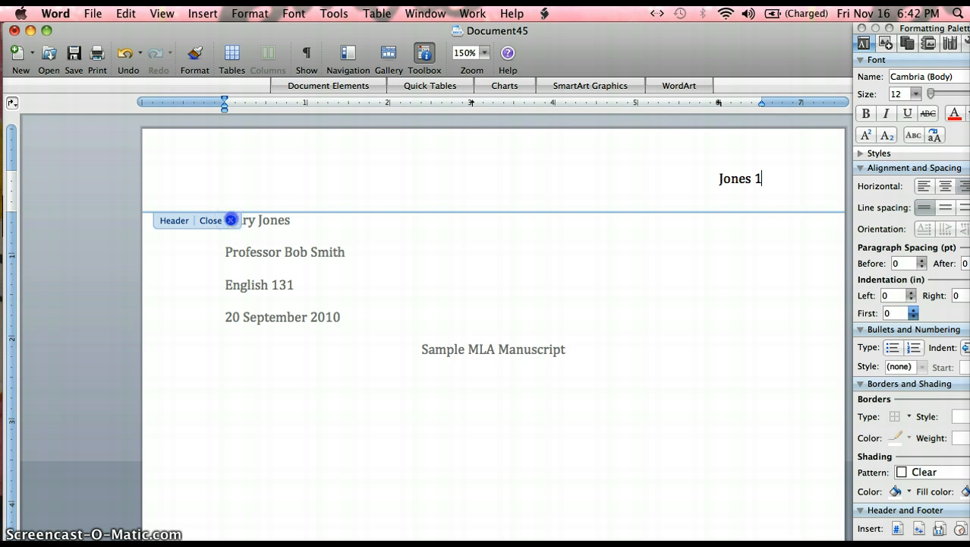
click(462, 273)
double_click(524, 274)
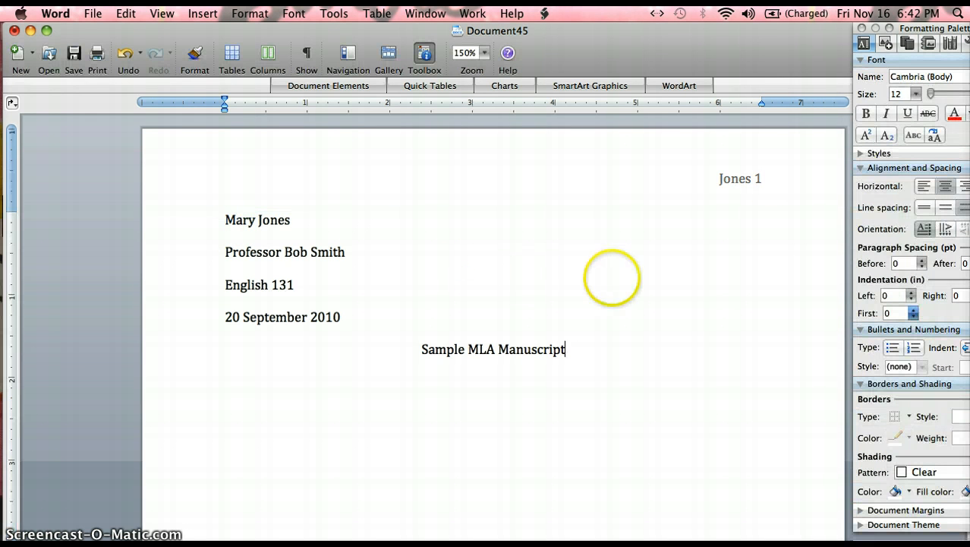
click(719, 340)
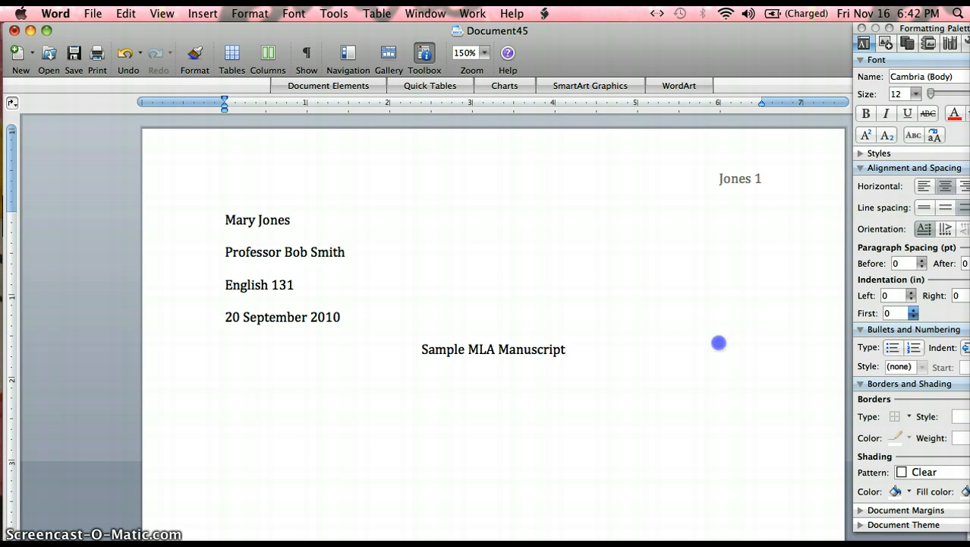
scroll(493, 327, down, 15)
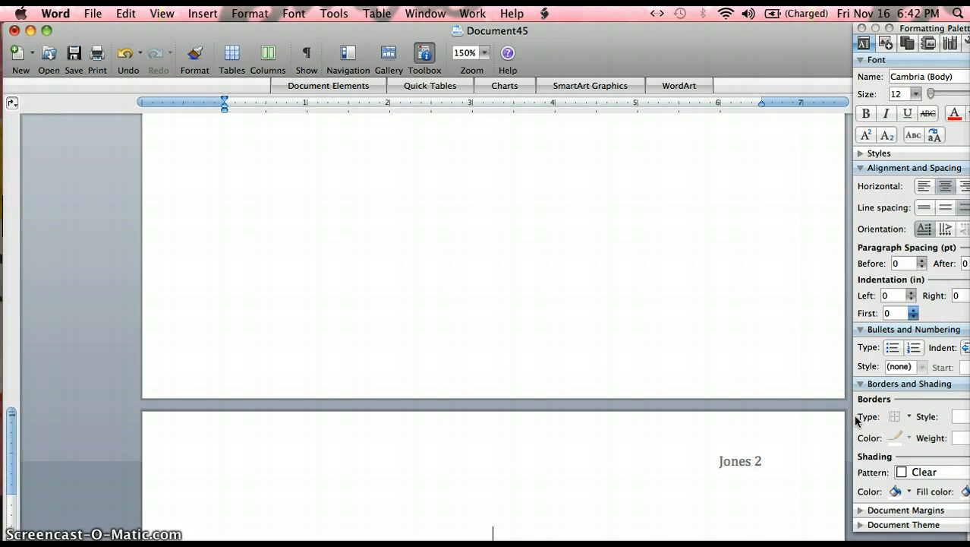
- Delete the empty lines that run onto the second page, back to the blank line directly below the title
scroll(857, 421, down, 2)
scroll(857, 422, down, 2)
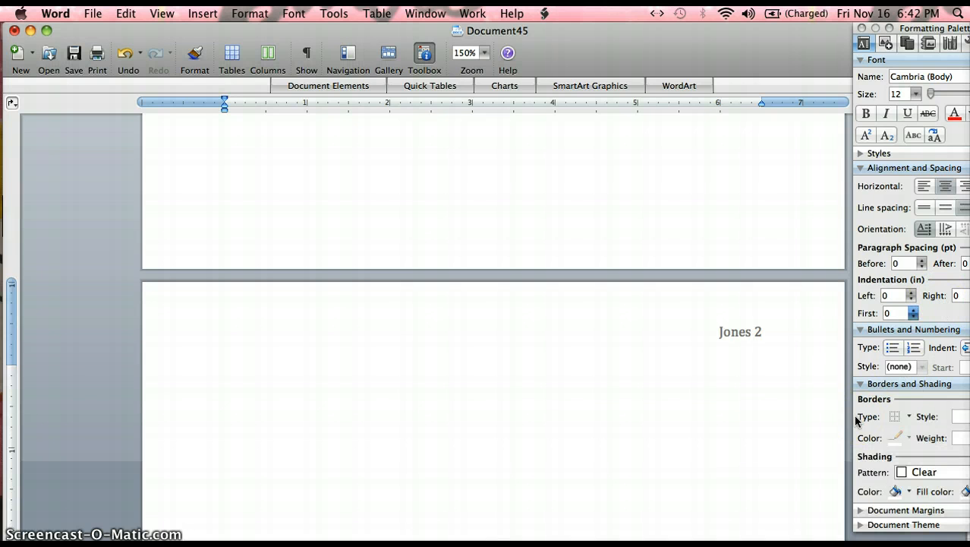
scroll(856, 421, down, 2)
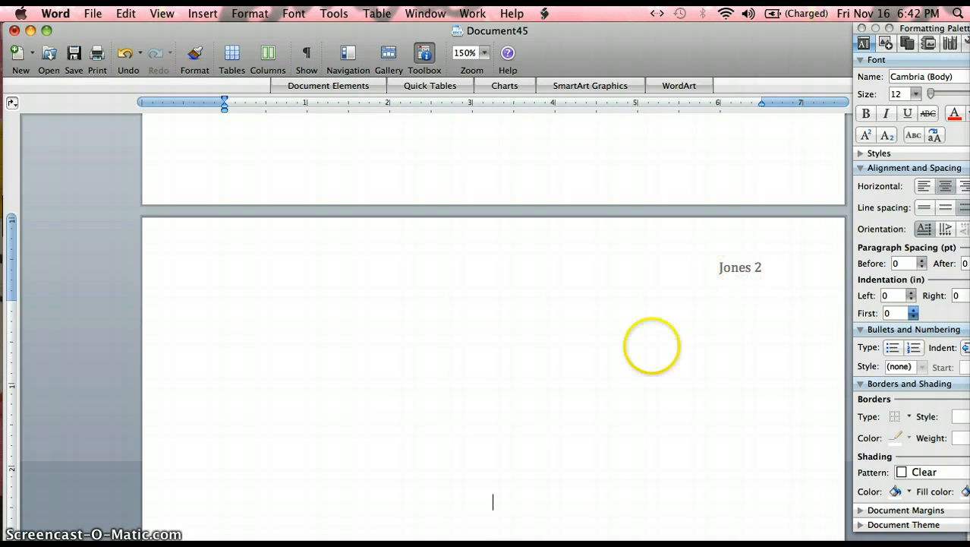
key(super+l)
scroll(493, 303, down, 10)
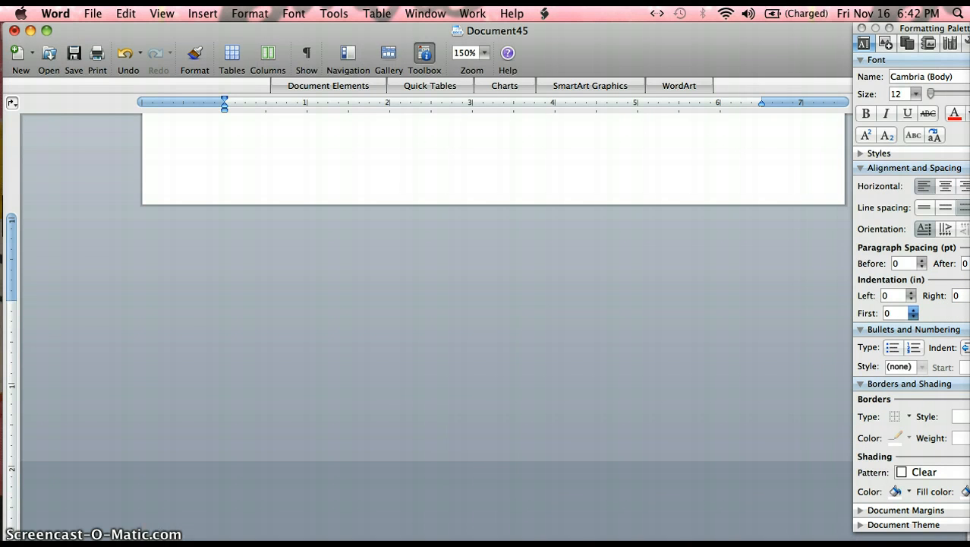
scroll(493, 303, up, 4)
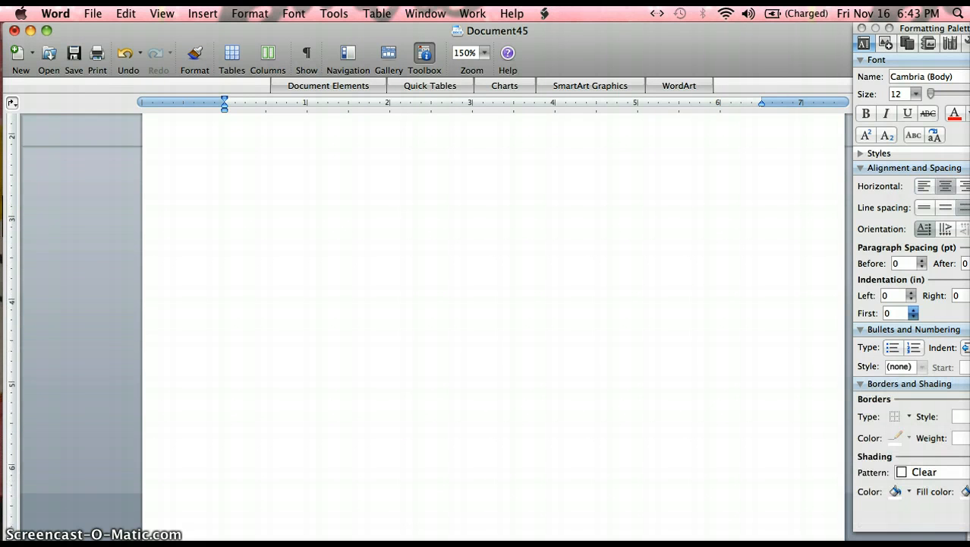
text(Sample MLA Manuscript)
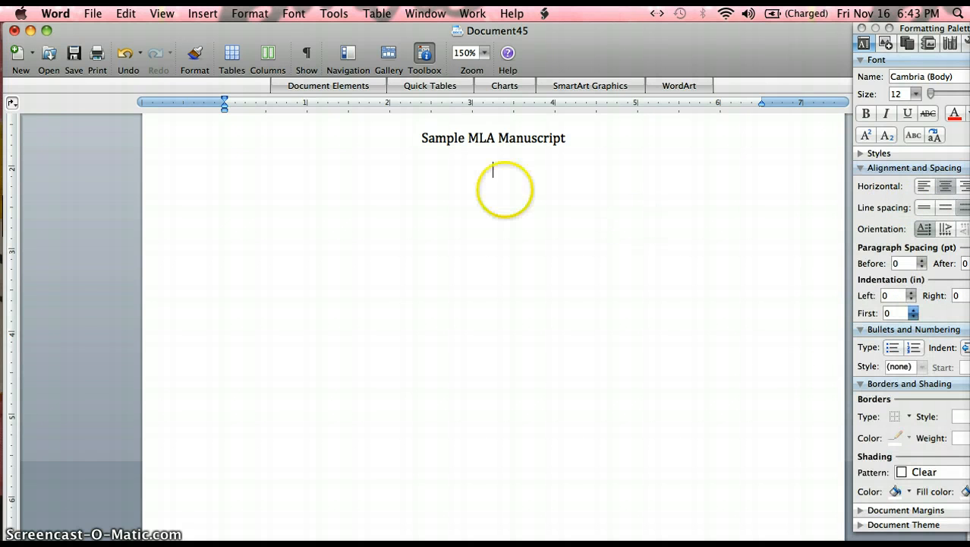
- Left-align and indent the line below the title, and begin the paragraph: "So one of the most important things to remember about MLA format is that"
click(925, 187)
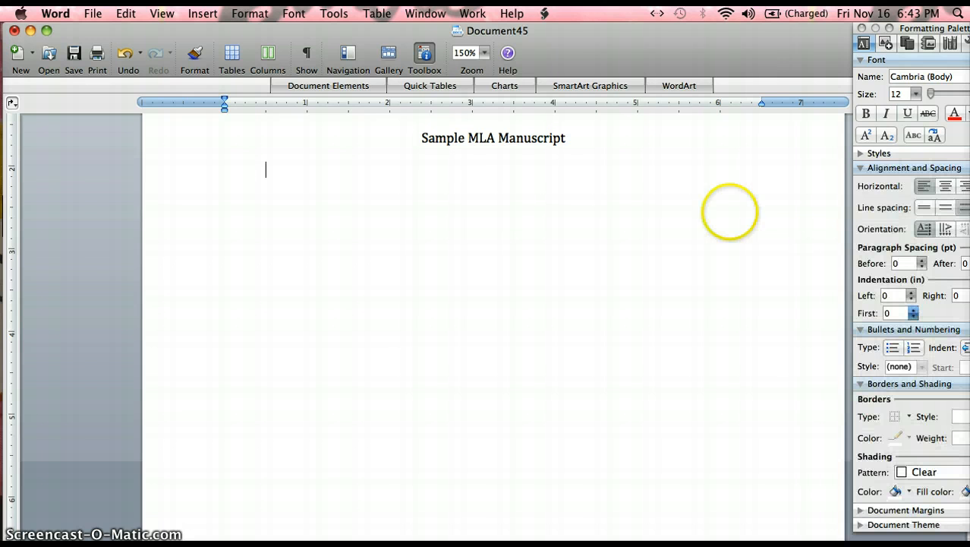
text(So on)
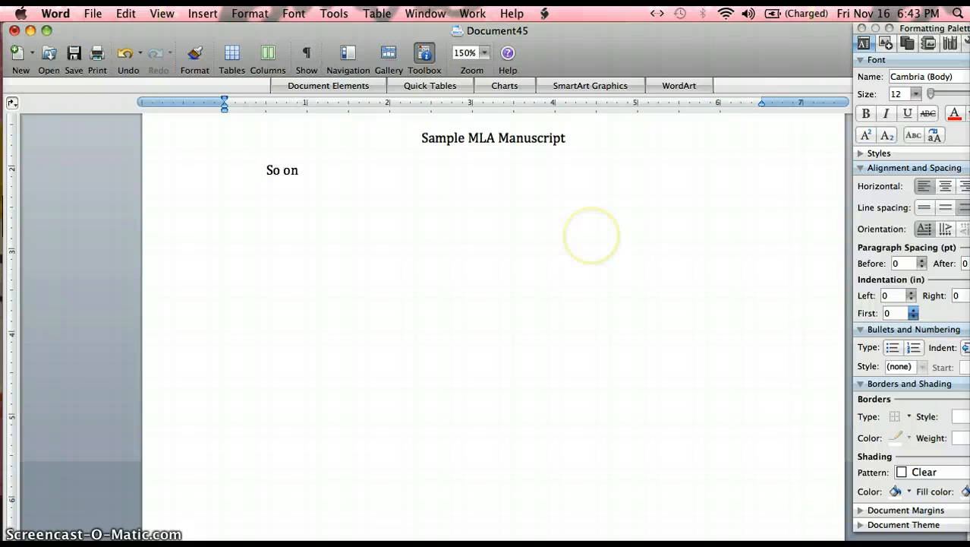
text(e of the most impor)
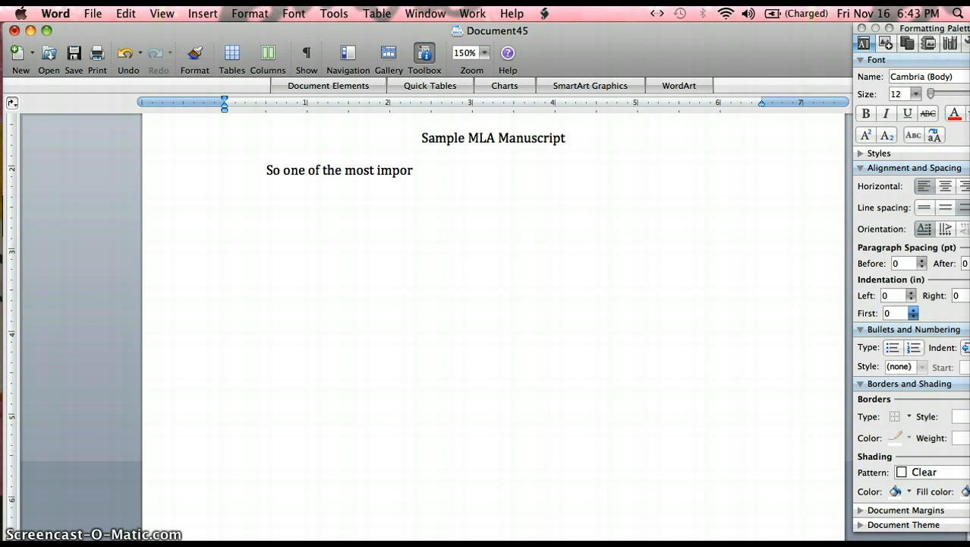
text(tant things to rem)
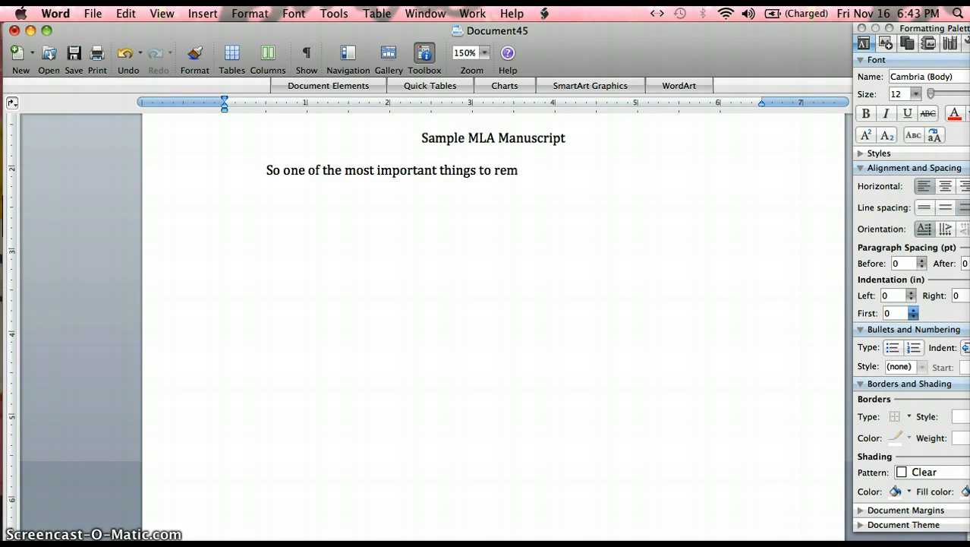
text(ember about ML)
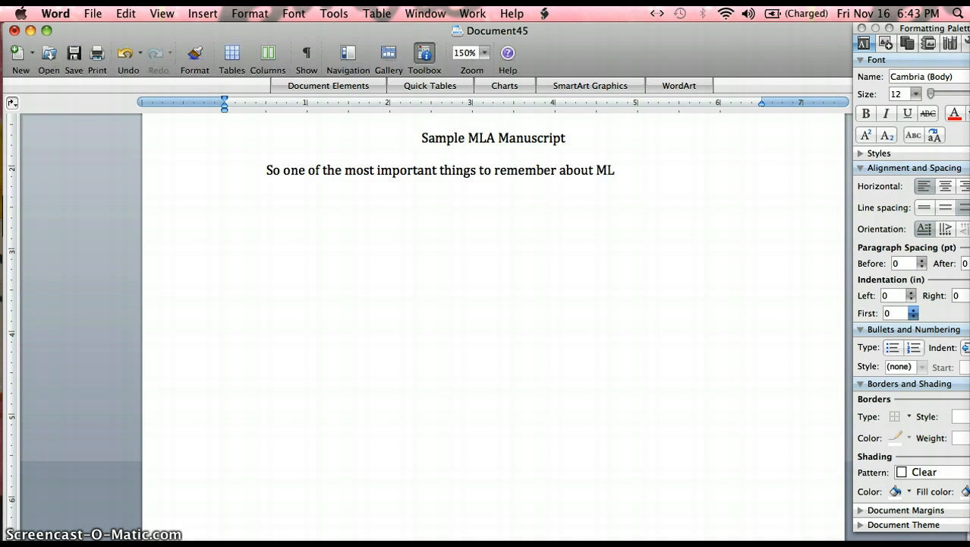
text(A format is thtat)
key(BackSpace)
key(BackSpace)
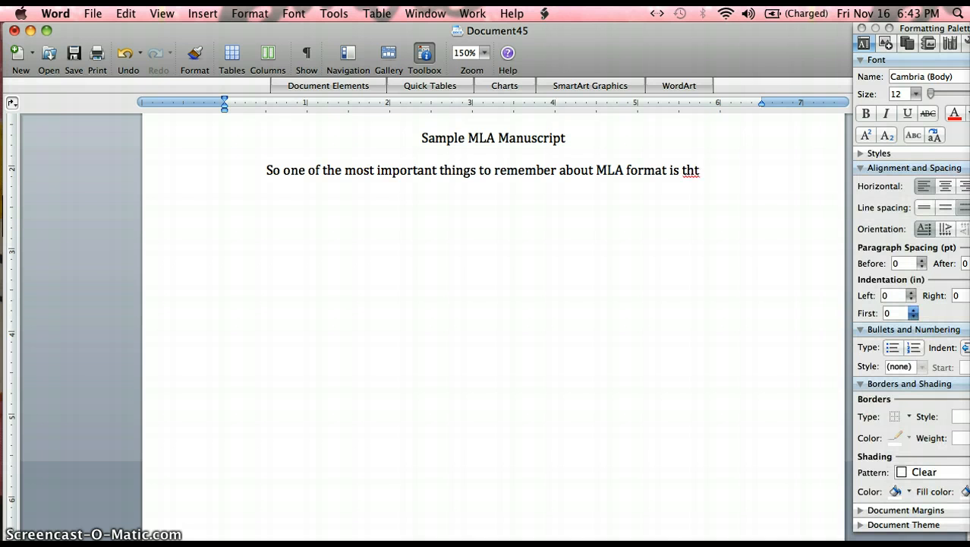
- Continue the opening sentence with "it is used primarily for composition, for literature, and for other humanities courses"
text(use)
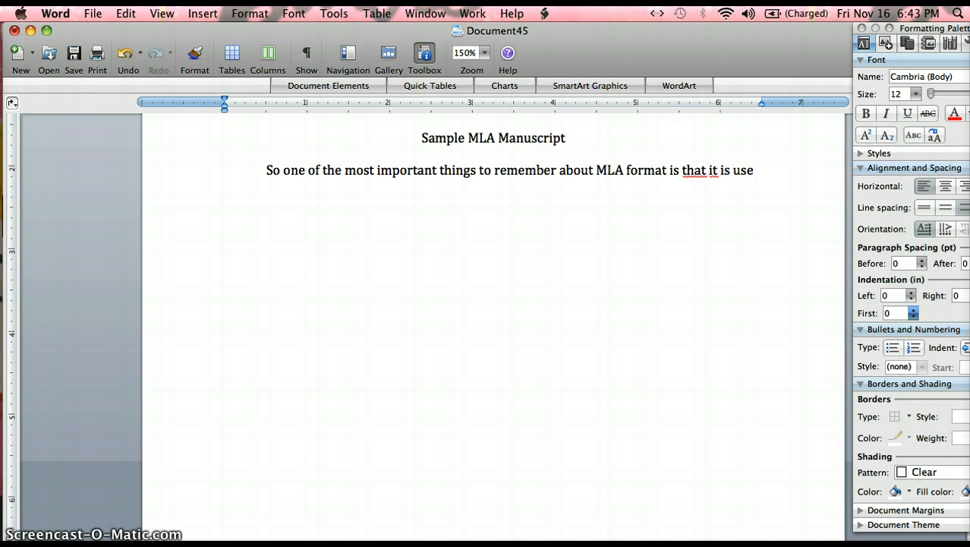
text(d primarily i)
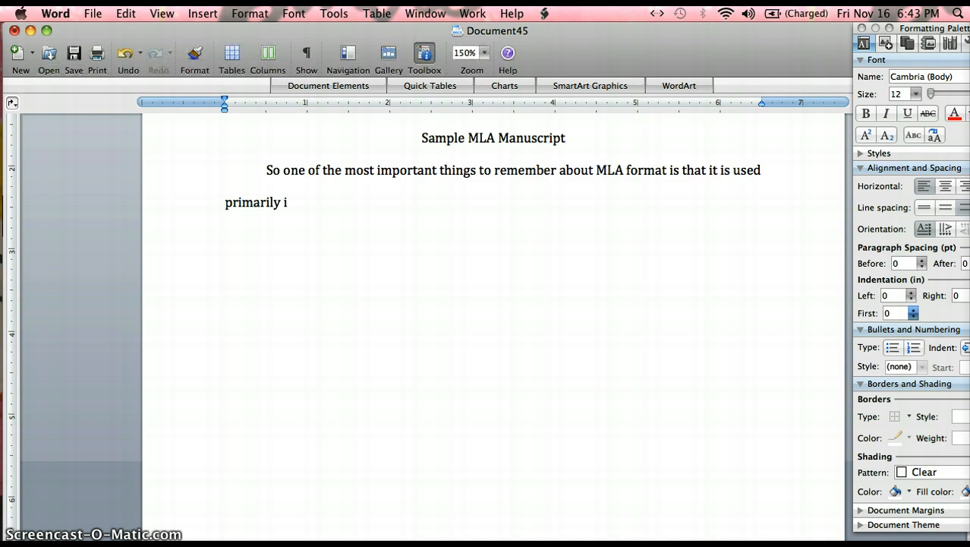
key(BackSpace)
text(for composition, for)
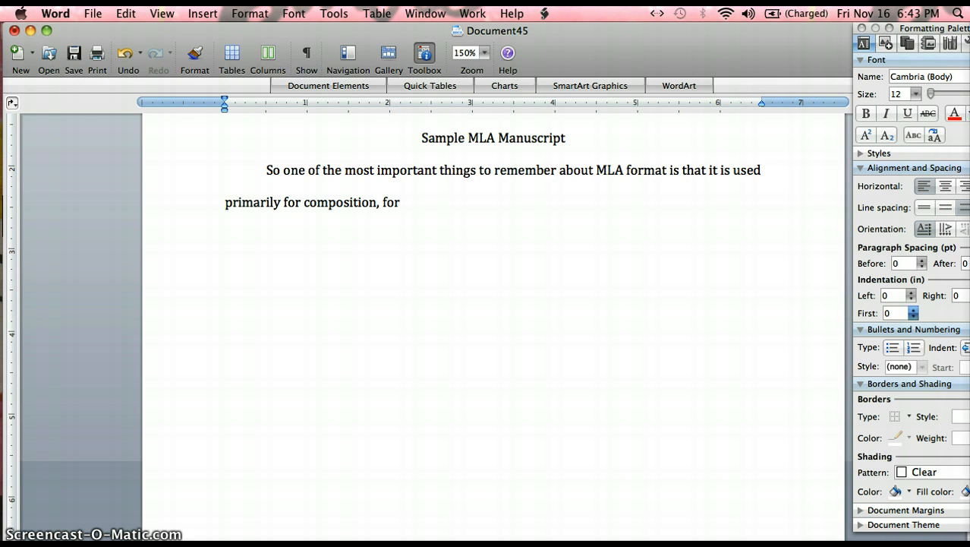
text( literature, and )
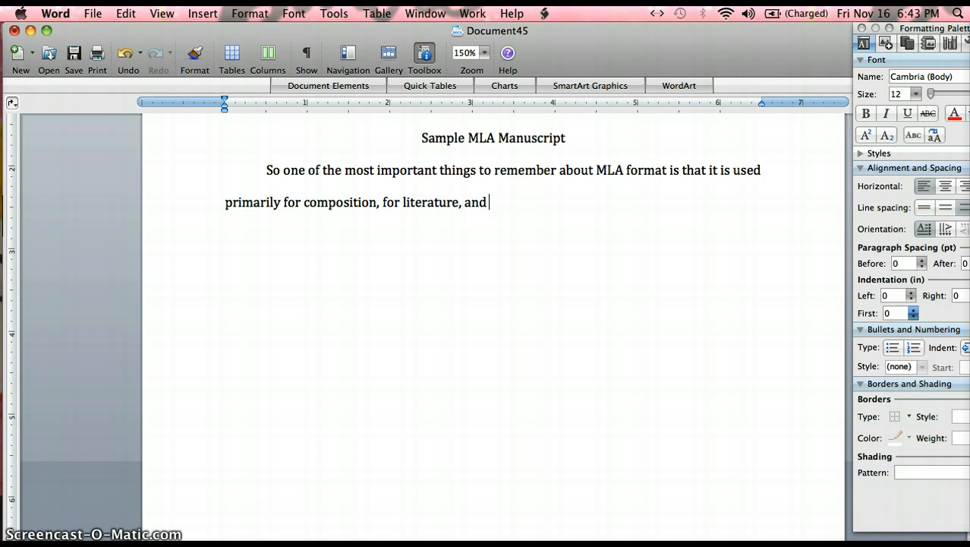
text(for other hum)
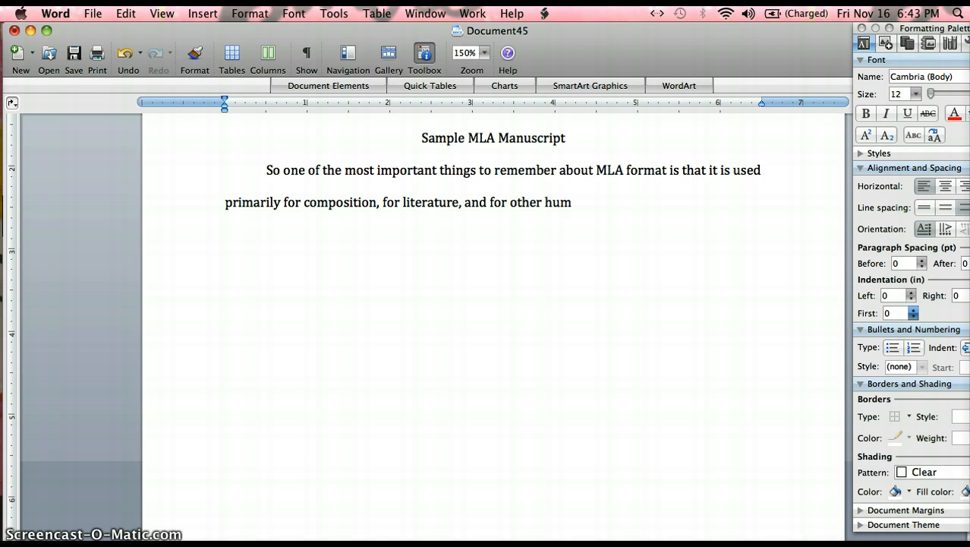
text(anities course)
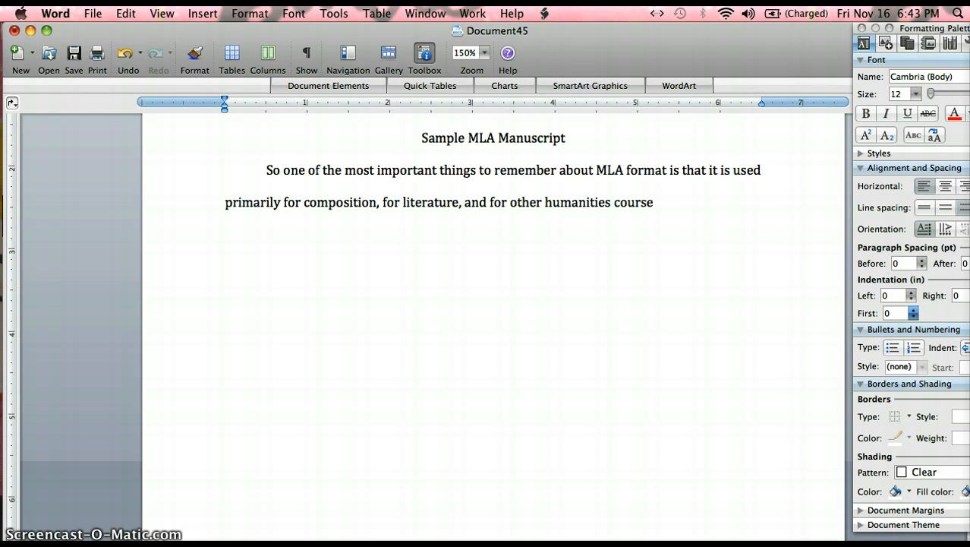
- End the first sentence and add "But, some instructors are fine with using it any other course." to the paragraph
text(s.  But, some instructors)
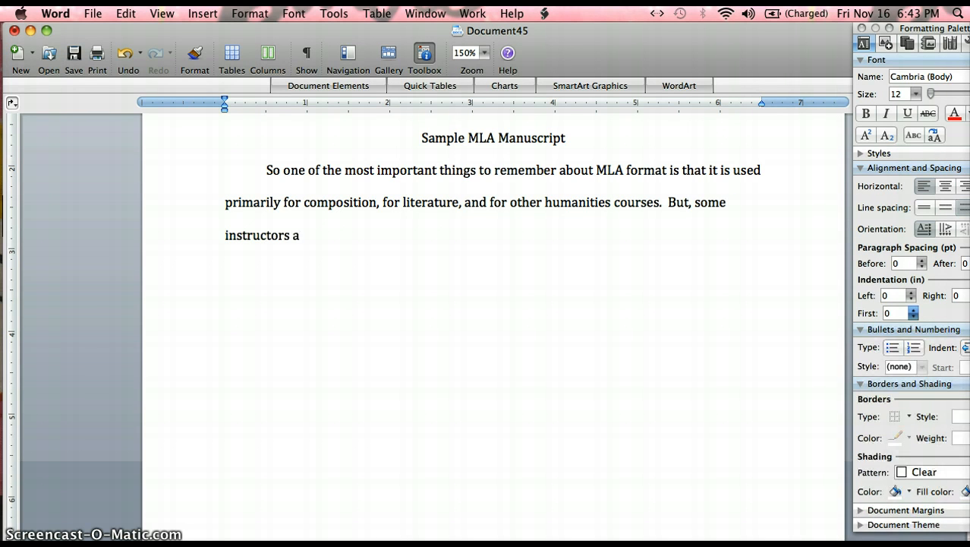
text( are fine with)
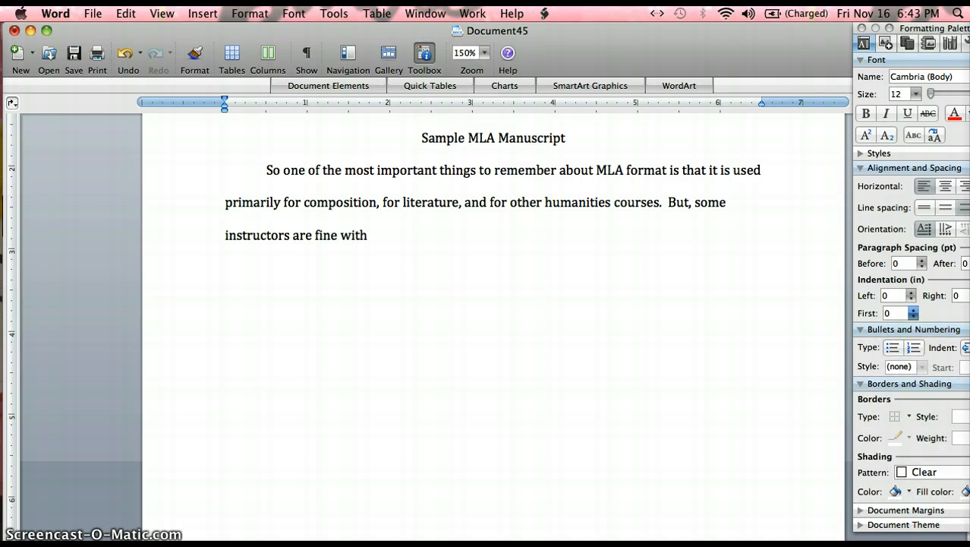
text( using it any)
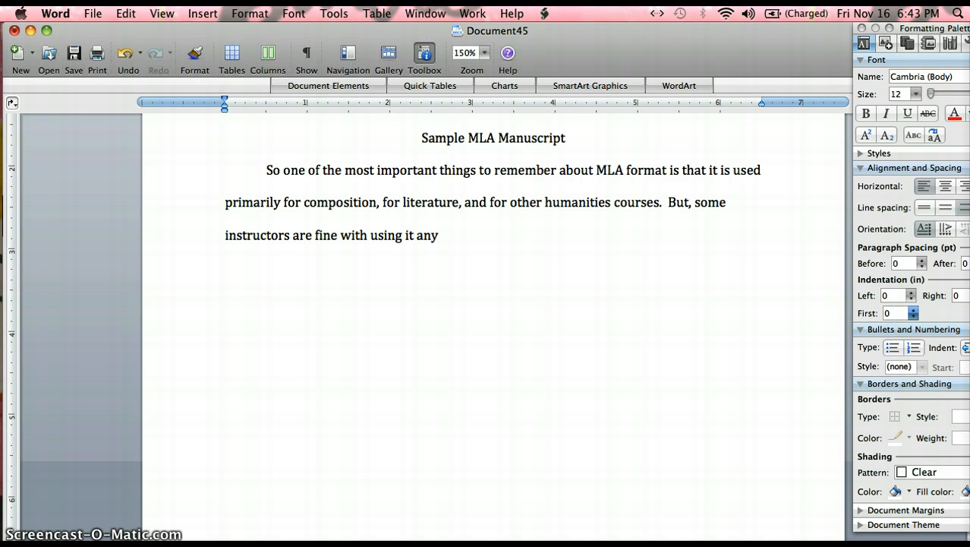
text( other course.)
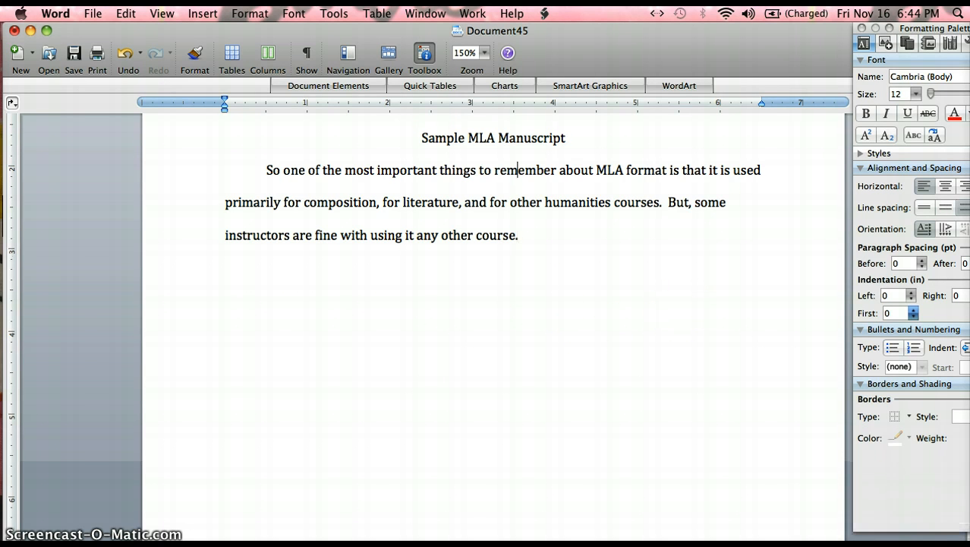
scroll(681, 310, up, 3)
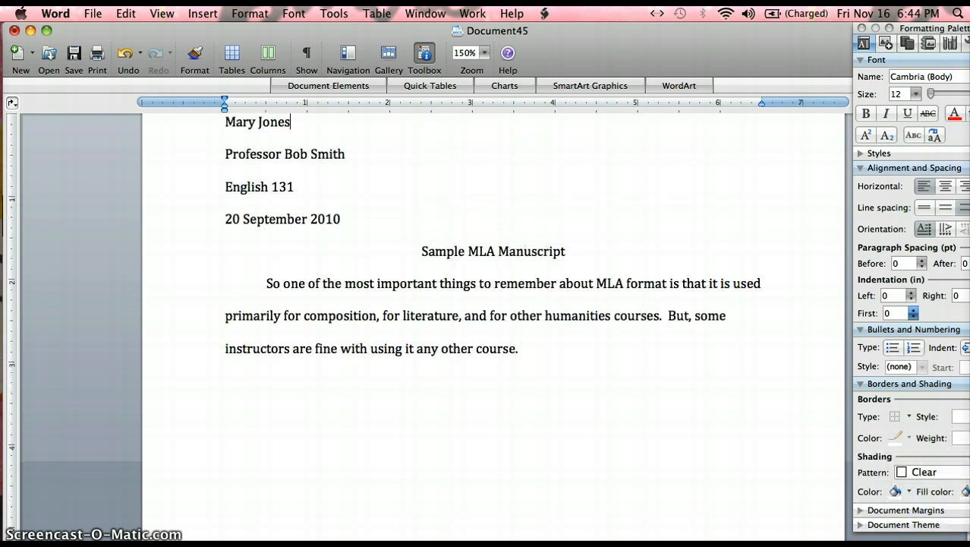